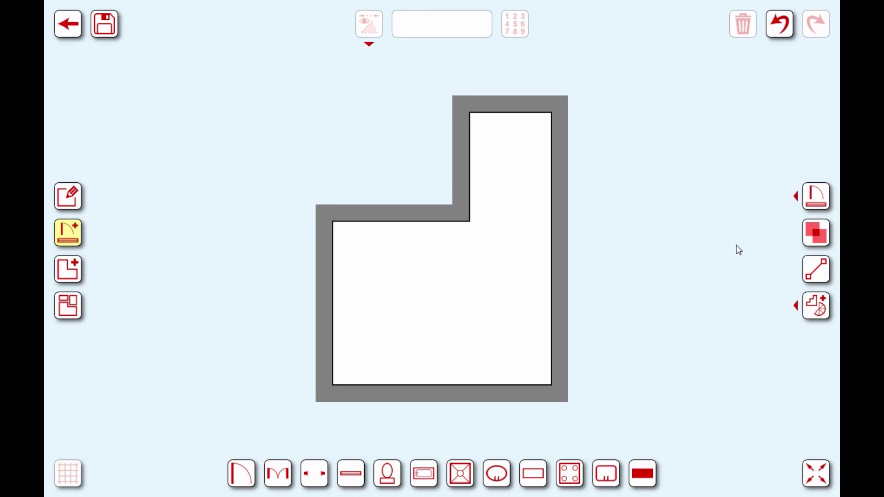
Step: Add a rectangular kitchen worktop in the room's lower-right corner and stretch it to about 2.24 along the right wall
click(818, 200)
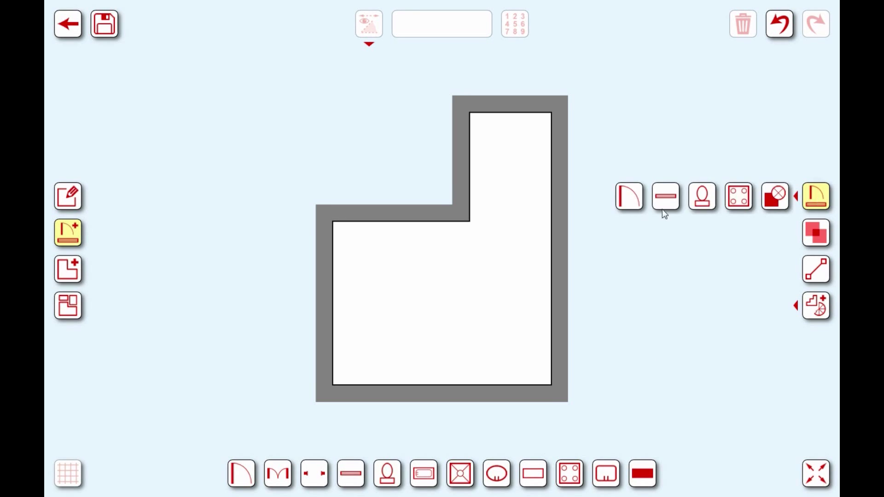
click(739, 198)
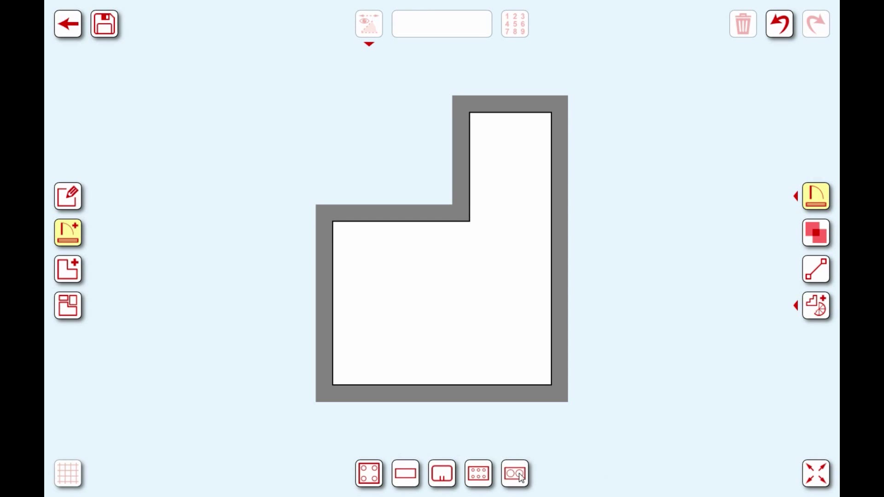
click(405, 473)
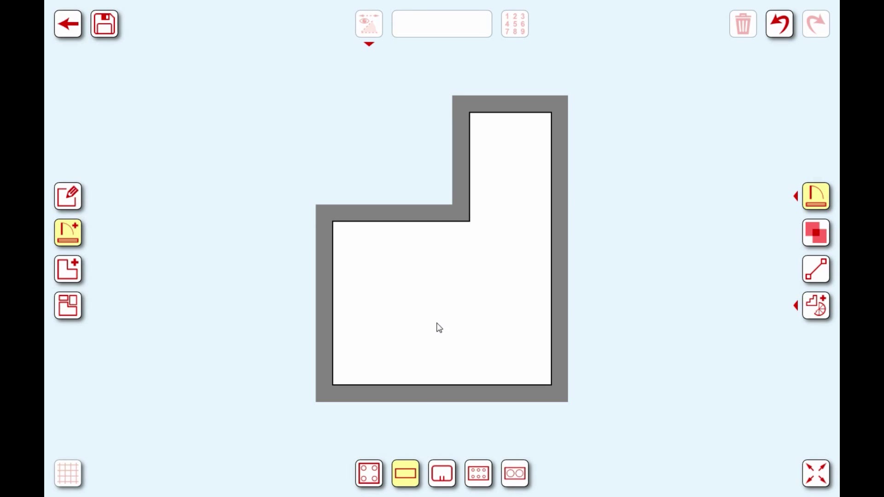
click(406, 477)
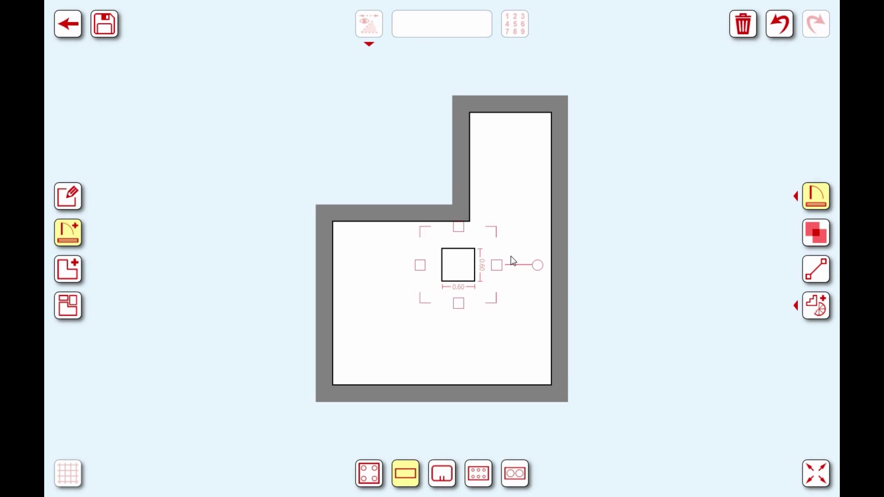
drag(473, 272, 524, 358)
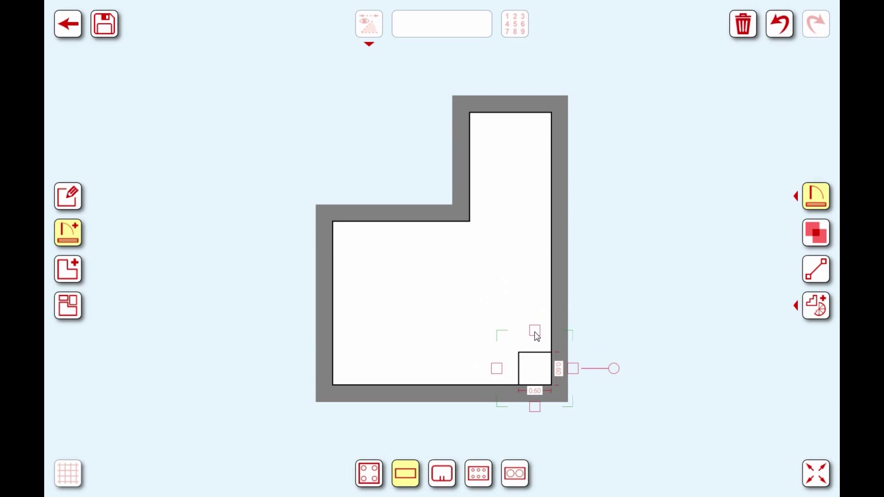
drag(536, 331, 537, 246)
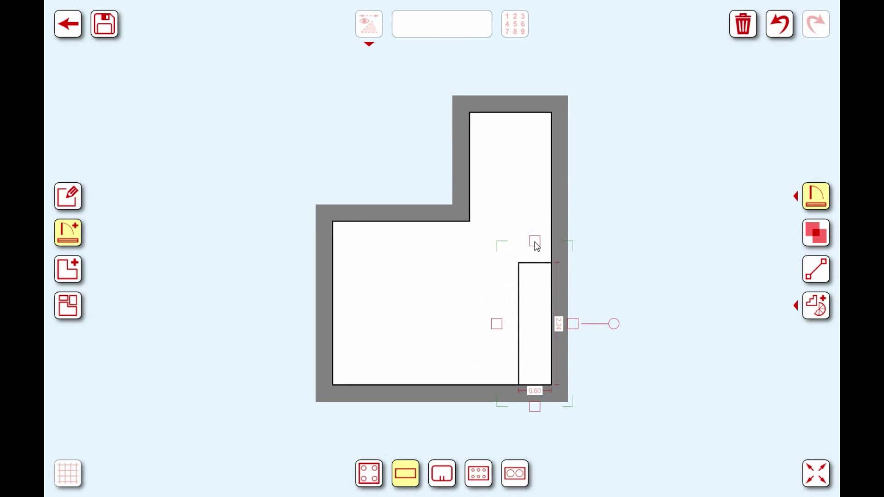
Step: Set the length of the worktop along the right wall to 2.1
click(559, 325)
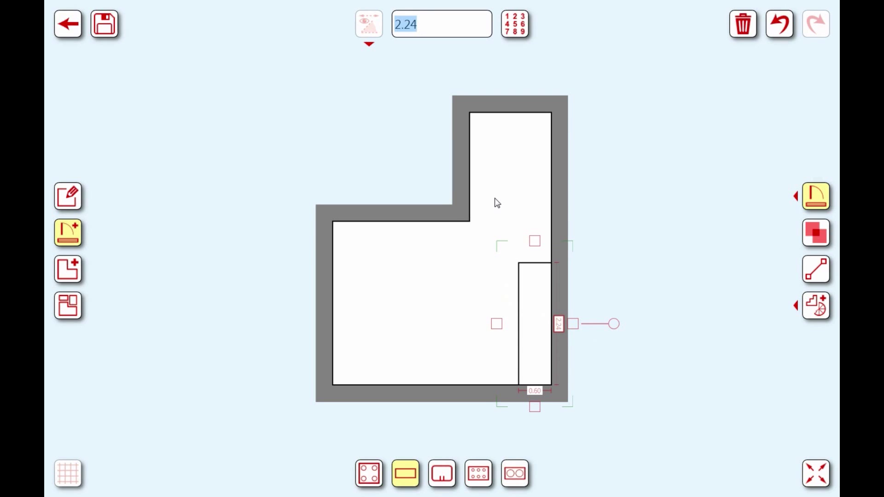
text(2.1)
key(Return)
mouse_move(534, 317)
mouse_down()
mouse_move(533, 296)
mouse_move(533, 317)
mouse_up()
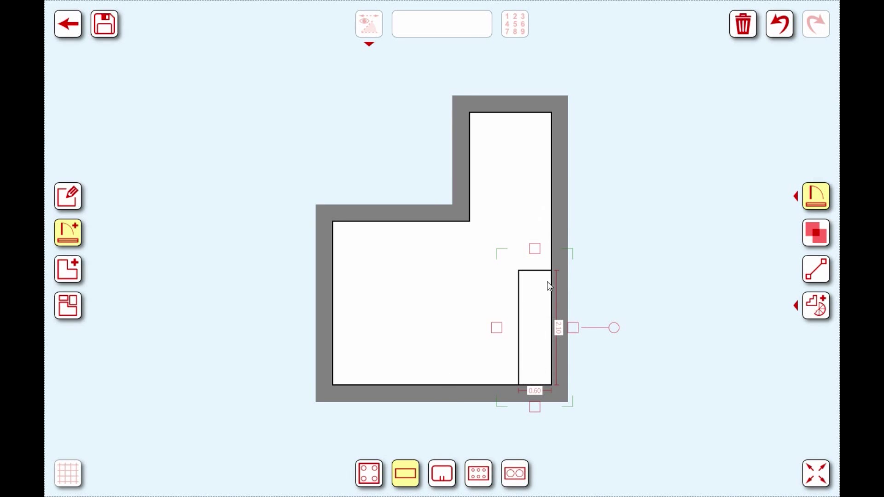
click(406, 473)
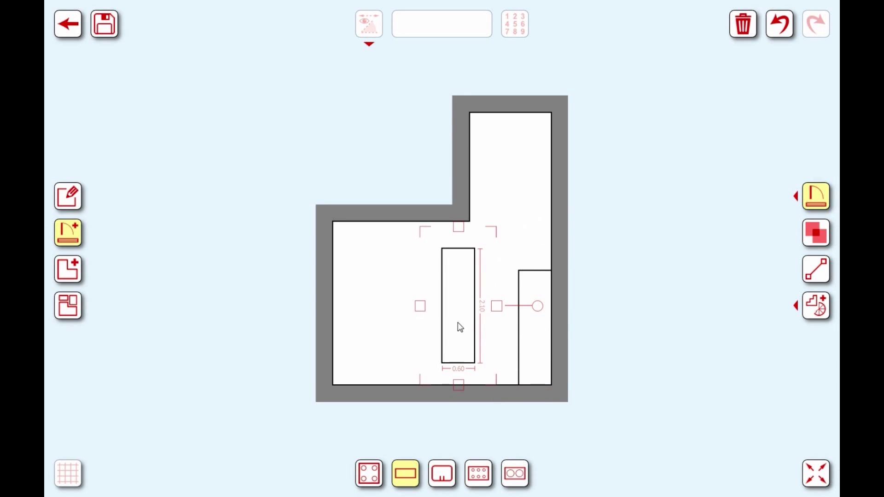
drag(460, 296, 460, 313)
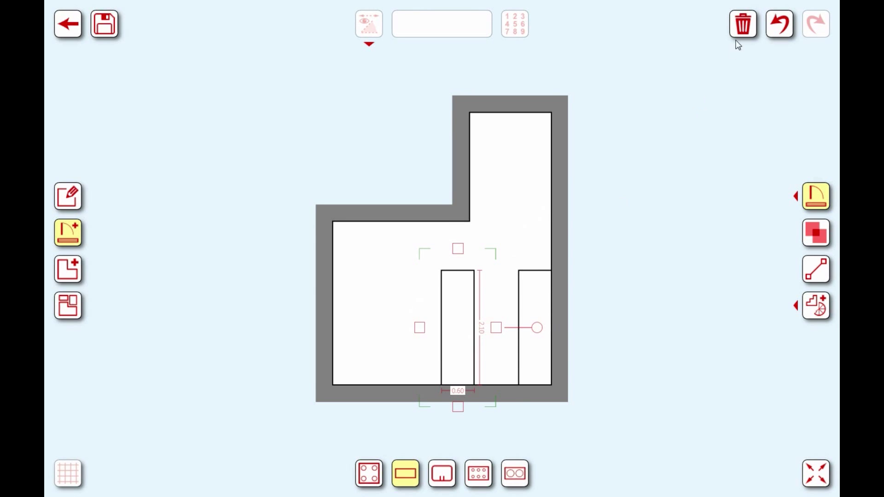
click(743, 24)
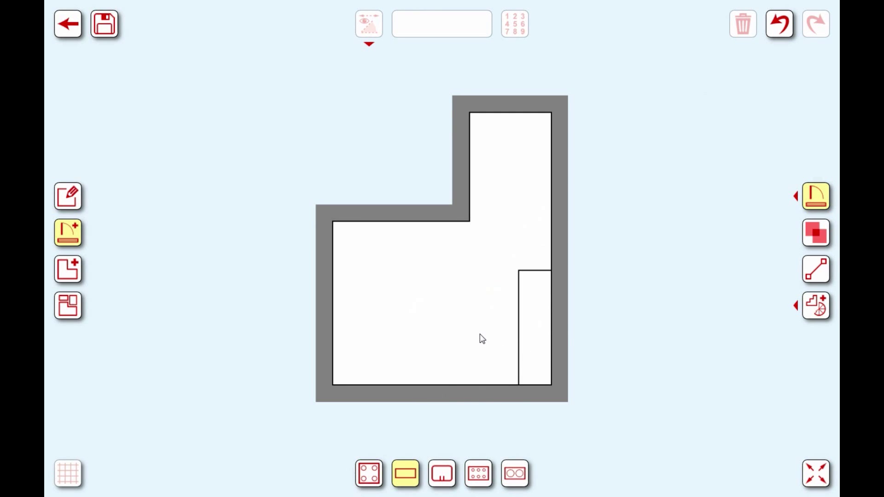
Step: Add a second worktop 0.60 deep, stretch it about 2.72 along the lower wall from the corner, and display the overall floor plan
click(540, 313)
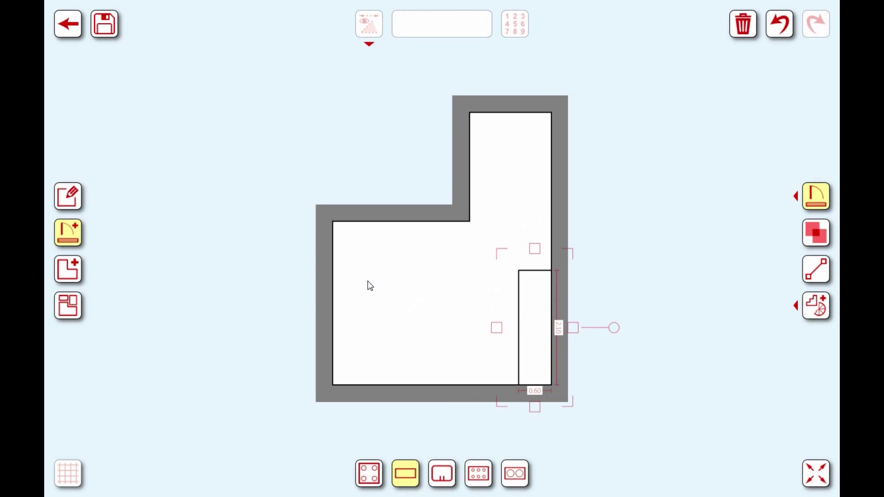
click(370, 286)
click(532, 318)
click(529, 218)
click(407, 475)
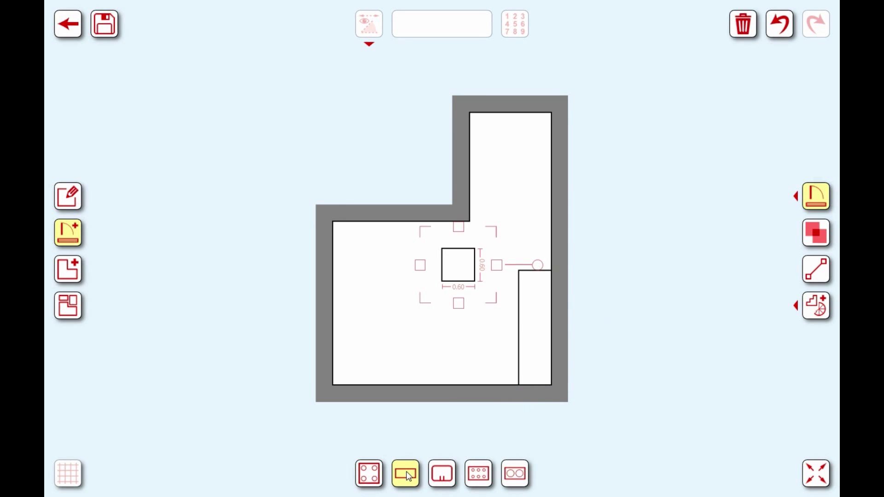
drag(463, 266, 379, 377)
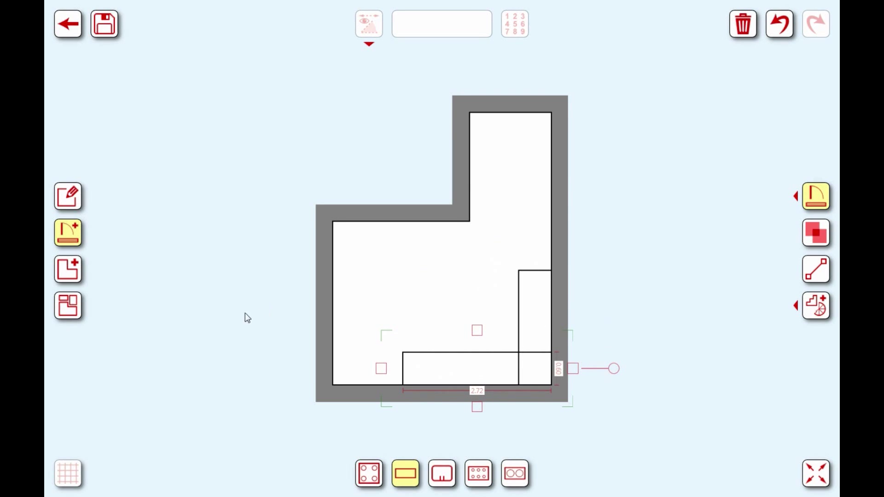
click(68, 305)
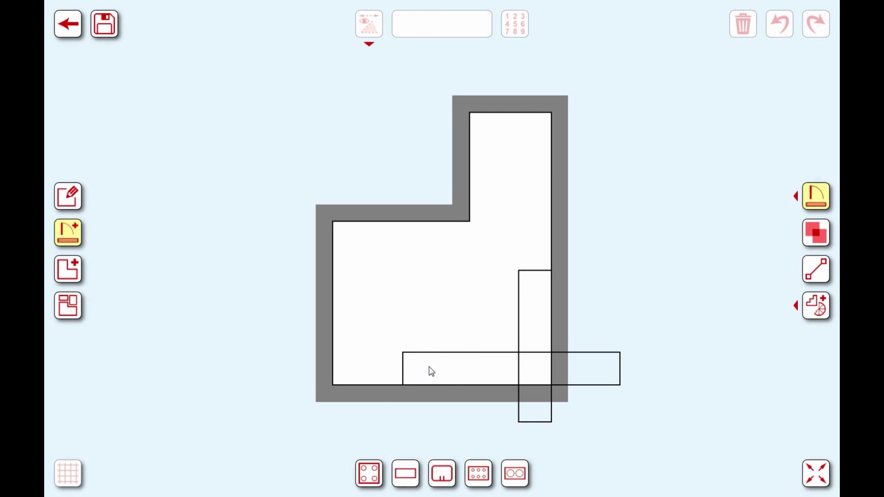
Step: Round the room-side corner at the free end of both the lower-wall worktop and the right-wall worktop
click(520, 374)
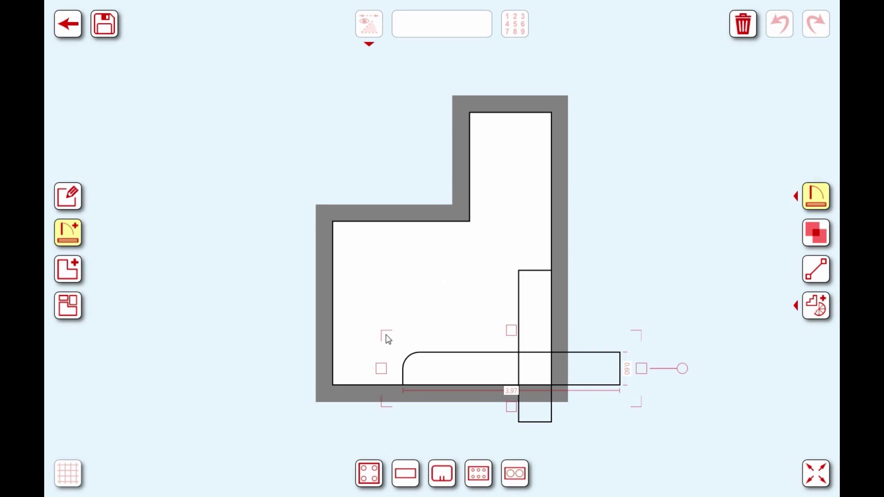
click(386, 338)
click(386, 335)
click(533, 308)
click(505, 259)
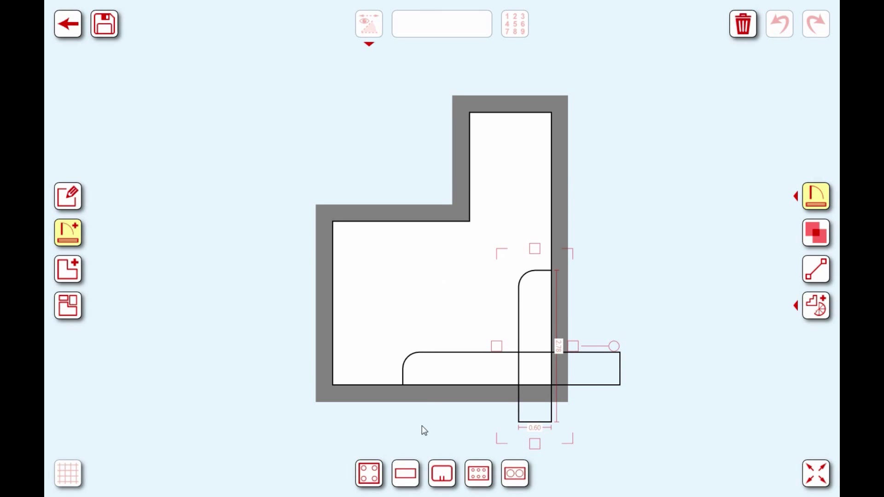
click(390, 308)
Step: Add a rectangular kitchen block in the middle of the lower room area, sized about 1.03 by 0.74
click(405, 474)
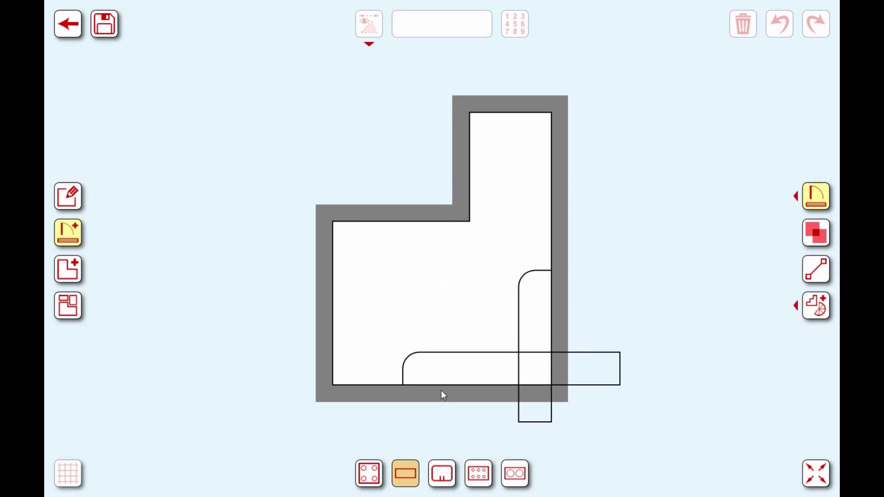
click(464, 276)
drag(464, 275, 495, 283)
drag(442, 317, 451, 291)
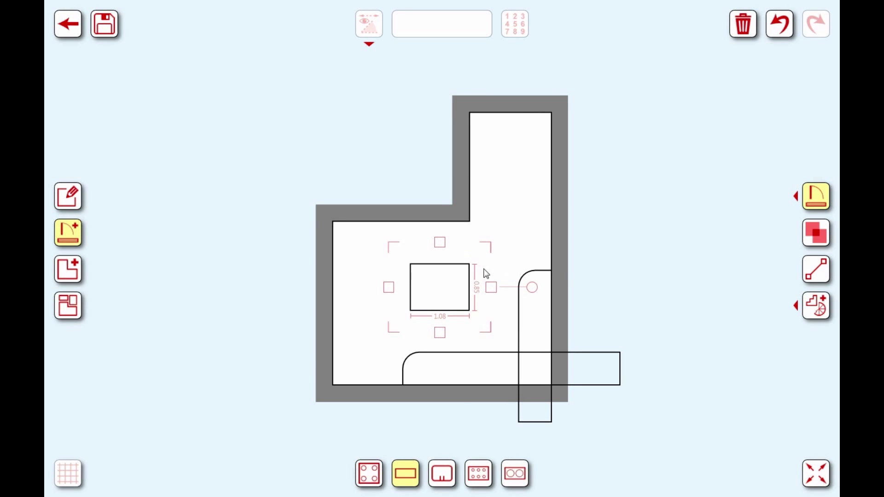
mouse_move(440, 243)
mouse_down()
mouse_move(440, 230)
mouse_move(439, 245)
mouse_up()
mouse_move(388, 286)
mouse_down()
mouse_move(373, 288)
mouse_move(393, 289)
mouse_up()
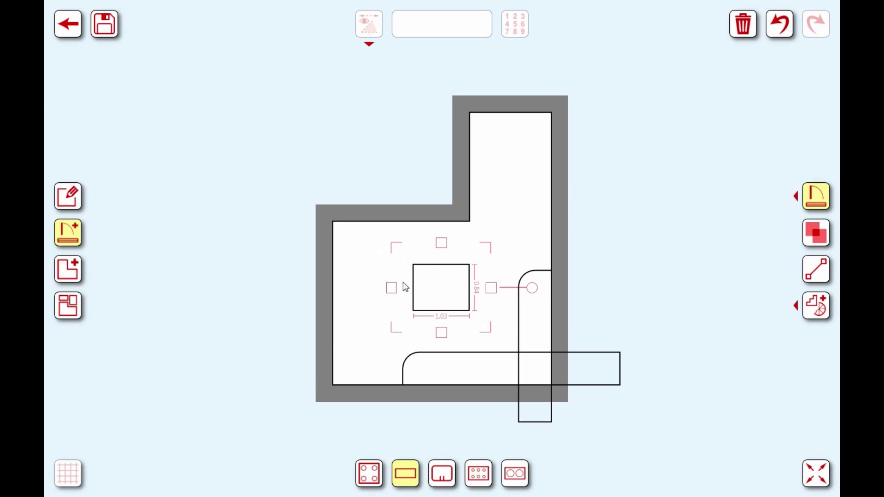
drag(441, 243, 442, 250)
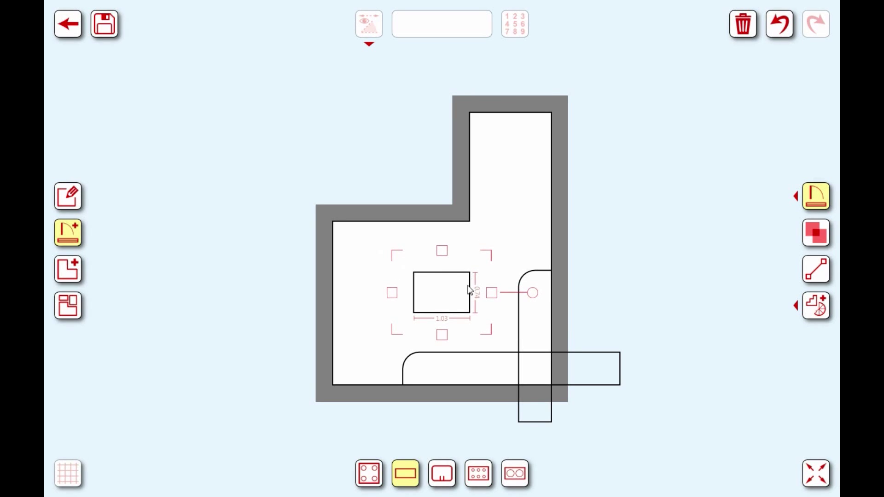
Step: Round all four corners of the freestanding block in the middle of the room
click(489, 254)
click(487, 332)
click(397, 333)
click(403, 258)
click(432, 316)
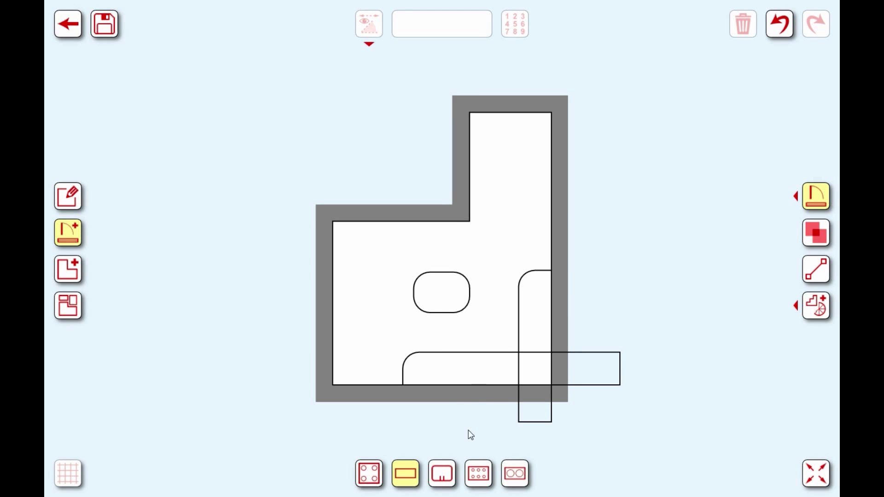
Step: Add a sink, rotate it a quarter turn so its taps face the right wall, and place it on the right-wall worktop
click(444, 479)
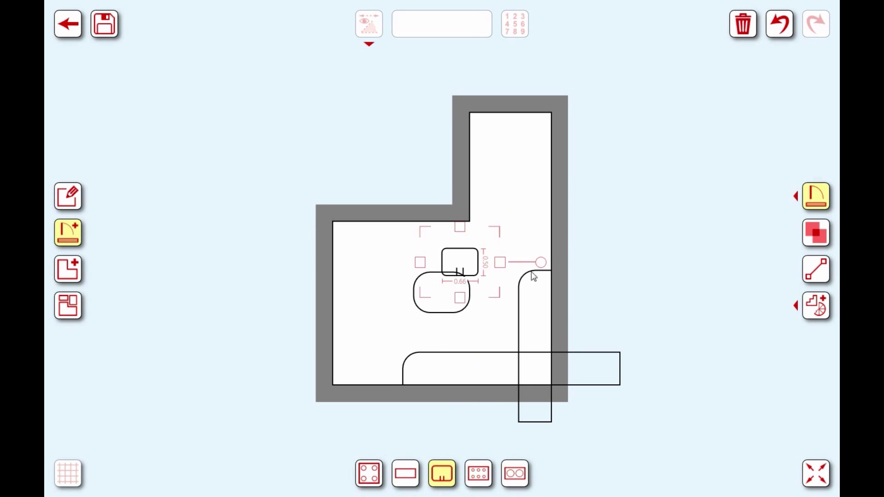
drag(461, 269, 505, 341)
click(485, 329)
click(493, 372)
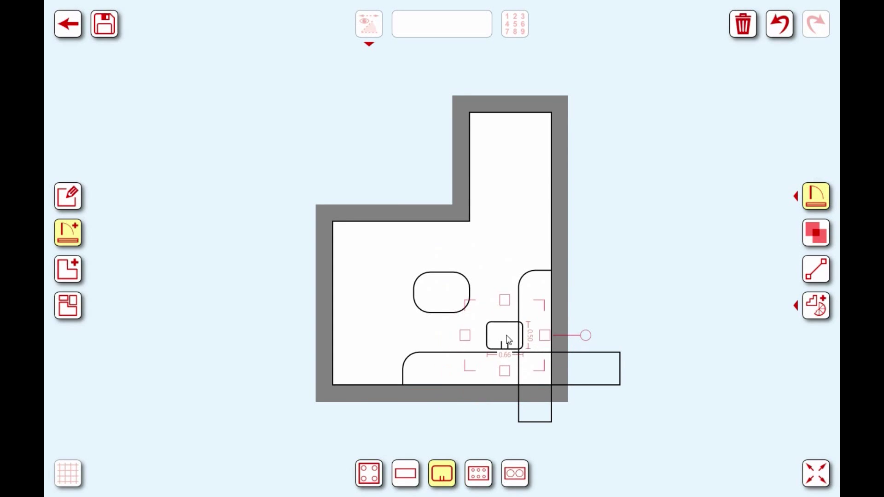
drag(584, 339, 517, 244)
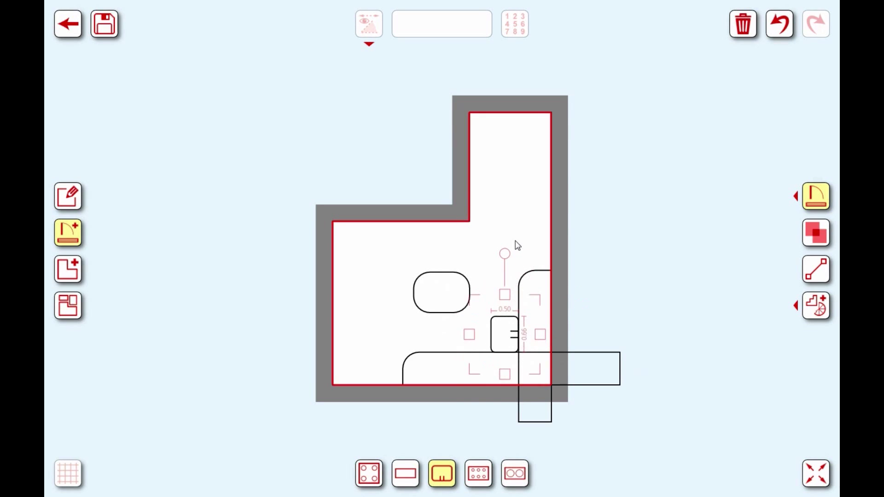
drag(509, 335, 522, 328)
click(525, 328)
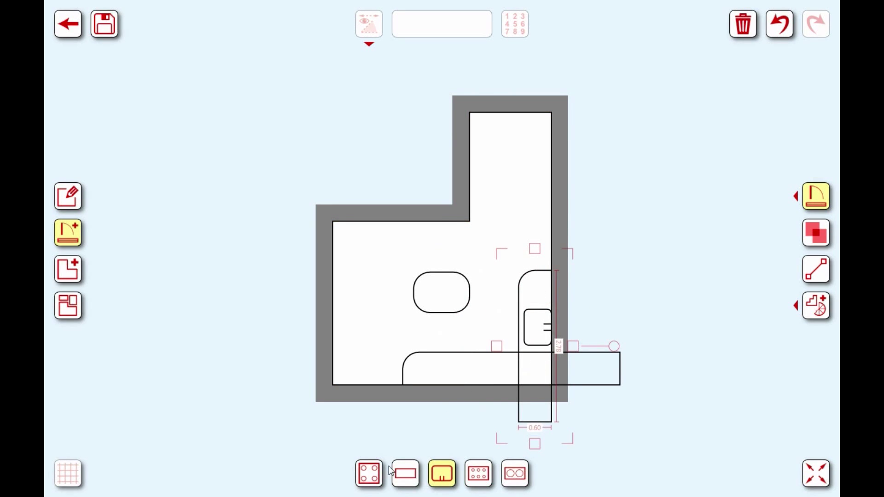
Step: Add a six-burner hob to the lower worktop against the wall near the corner, and display the overall floor plan
click(479, 474)
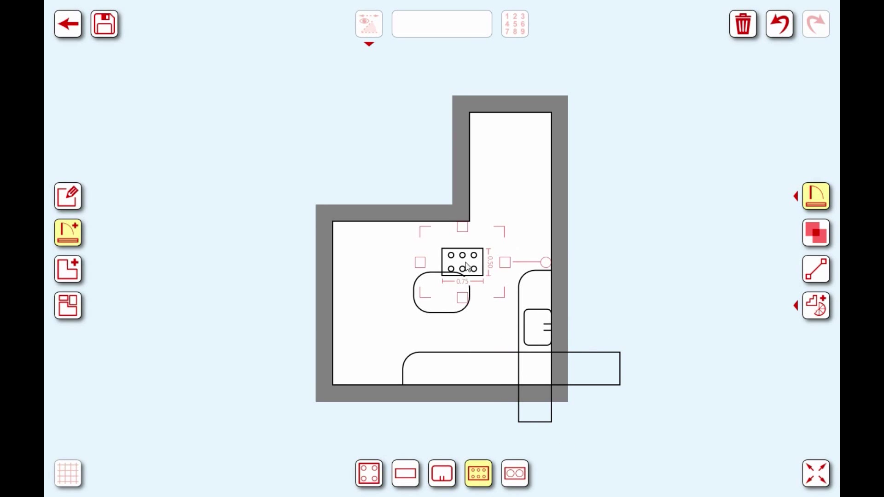
drag(467, 271, 503, 376)
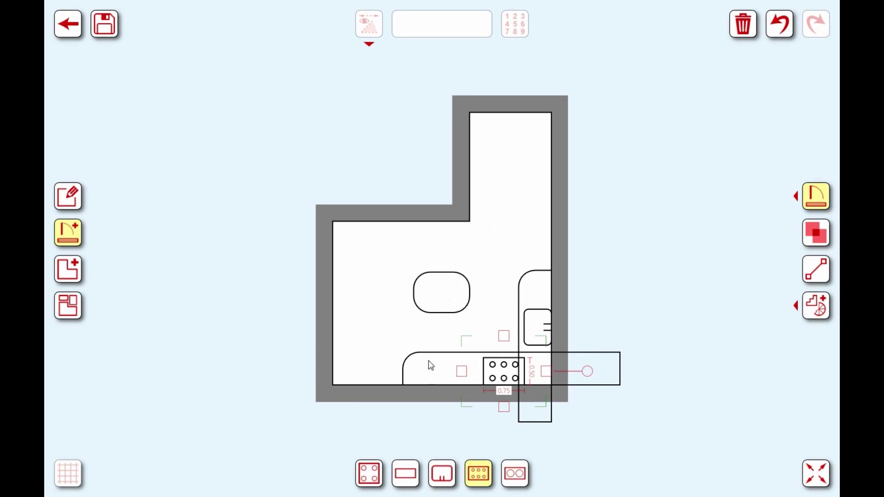
click(68, 305)
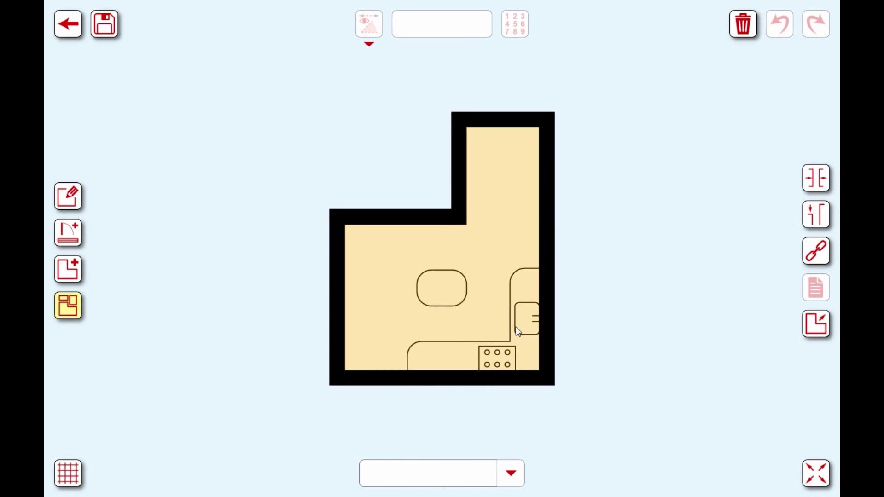